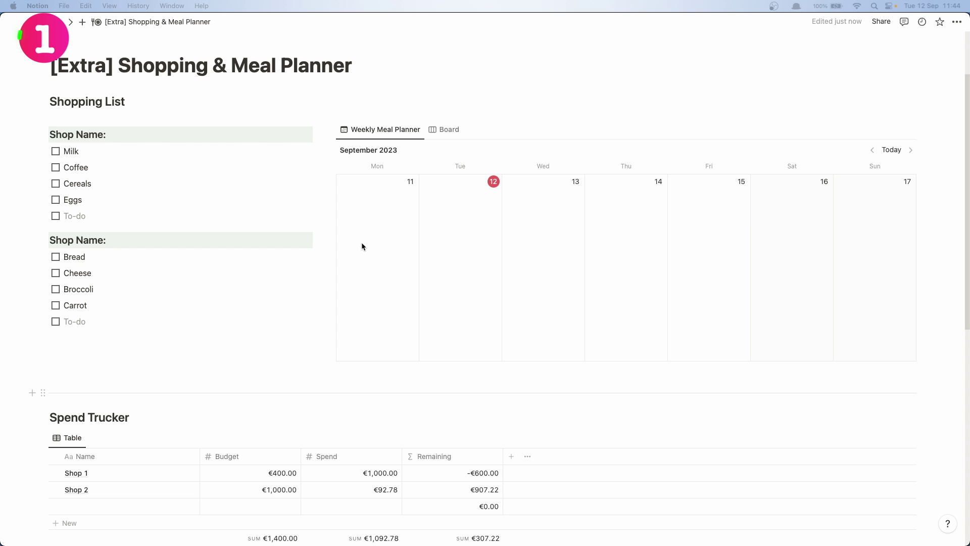
Scroll the planner page to the Price Tracker table and its empty Difference column
{"action": "scroll", "coordinate": [426, 164], "scroll_direction": "up", "scroll_amount": 3}
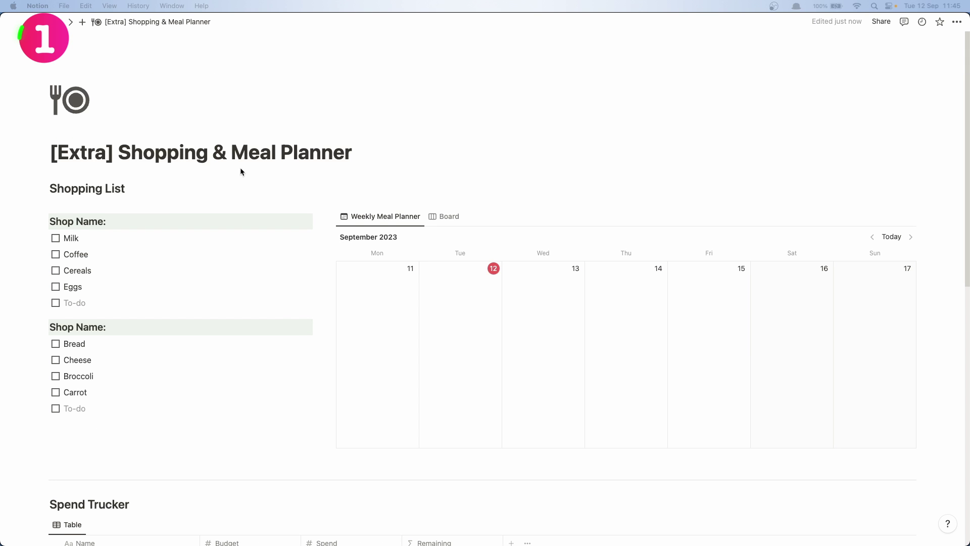
{"action": "scroll", "coordinate": [278, 202], "scroll_direction": "down", "scroll_amount": 10}
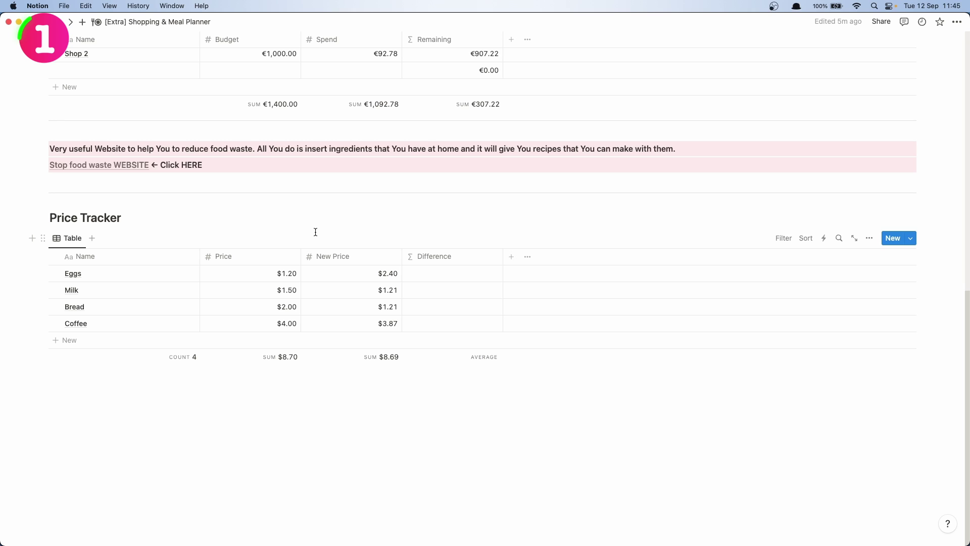
Begin the Difference formula with New Price - Price
{"action": "left_click", "coordinate": [329, 221]}
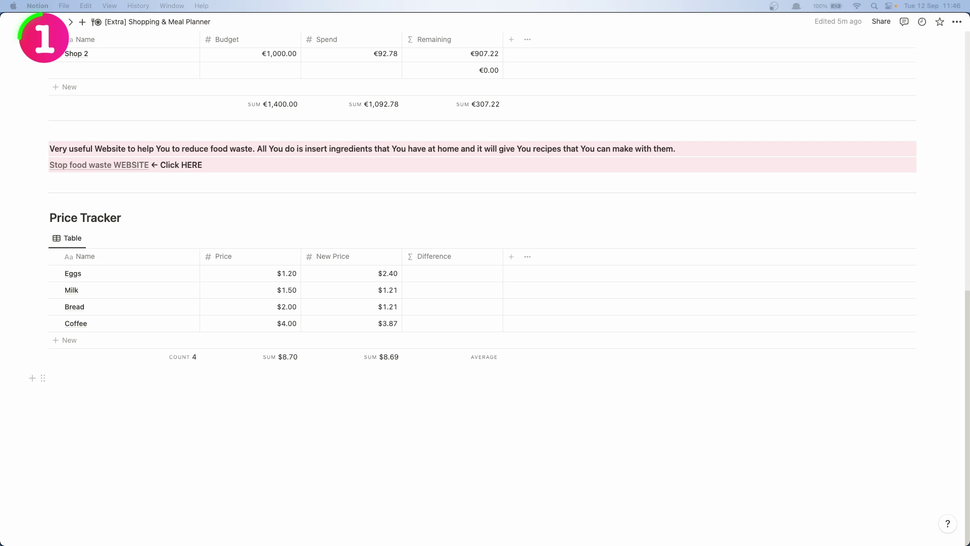
{"action": "left_click", "coordinate": [470, 277]}
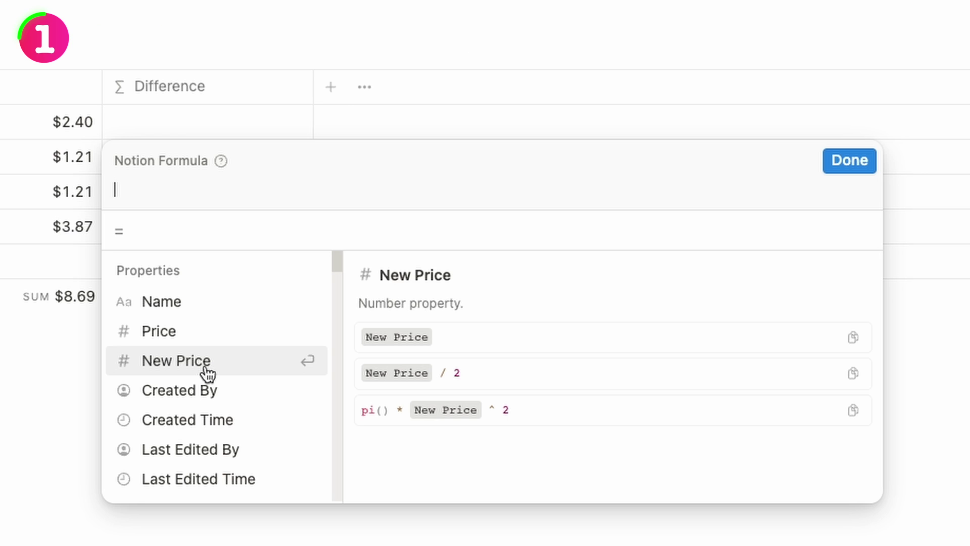
{"action": "left_click", "coordinate": [205, 368]}
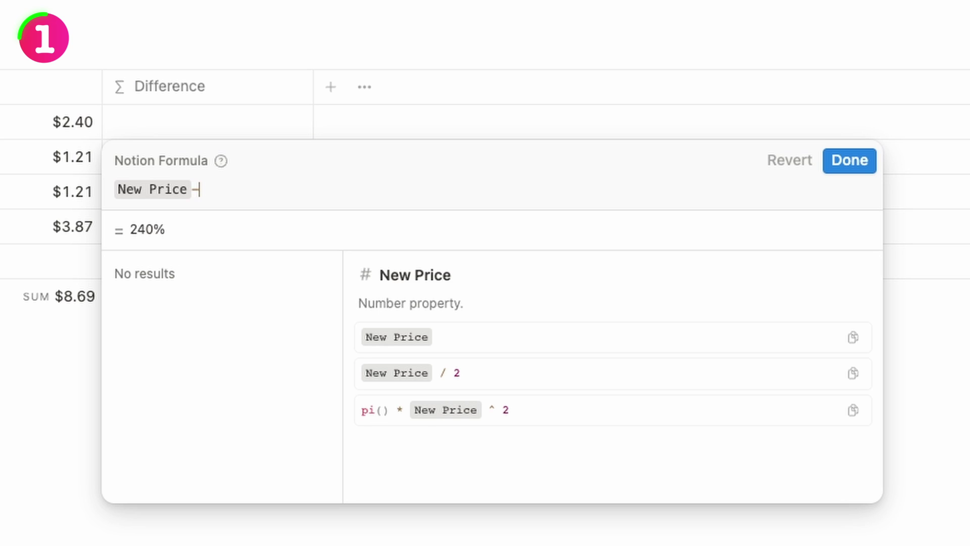
{"action": "type", "text": "-"}
{"action": "left_click", "coordinate": [191, 332]}
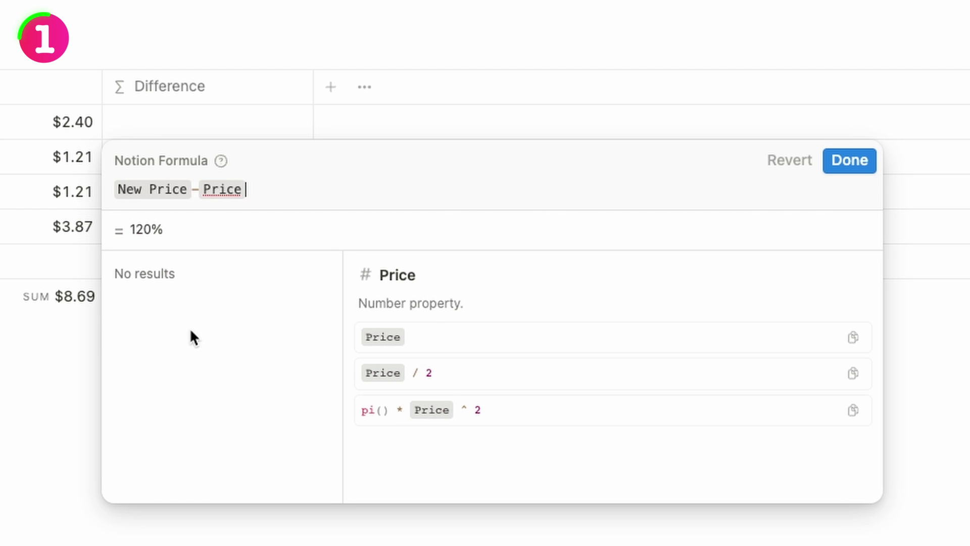
{"action": "type", "text": ")"}
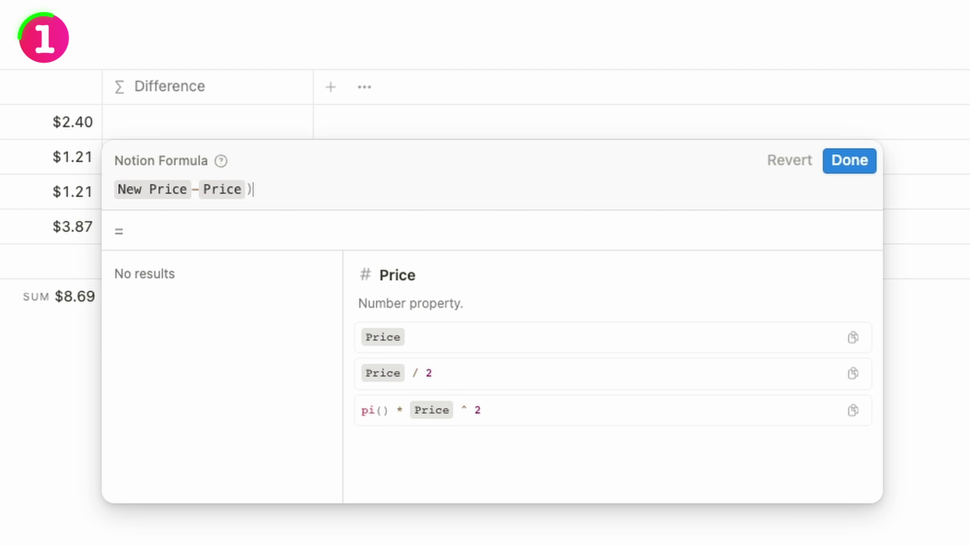
Complete it as (New Price - Price) / Price and apply it to the column
{"action": "left_click", "coordinate": [116, 189]}
{"action": "type", "text": "("}
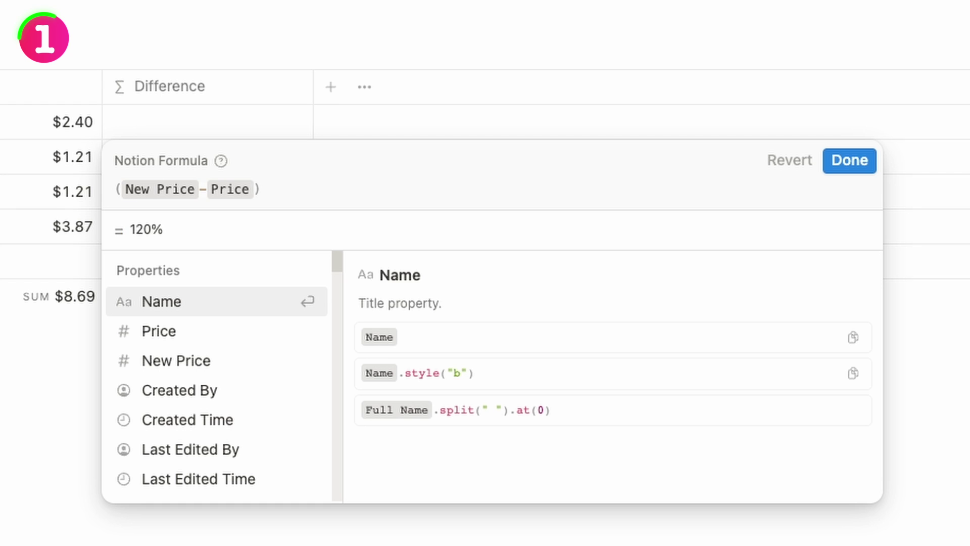
{"action": "left_click", "coordinate": [310, 195]}
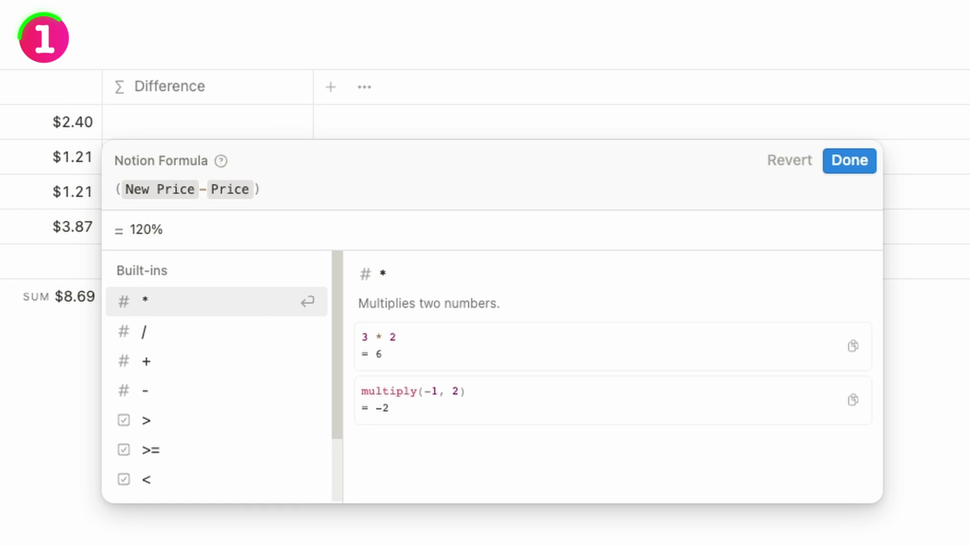
{"action": "left_click", "coordinate": [179, 340]}
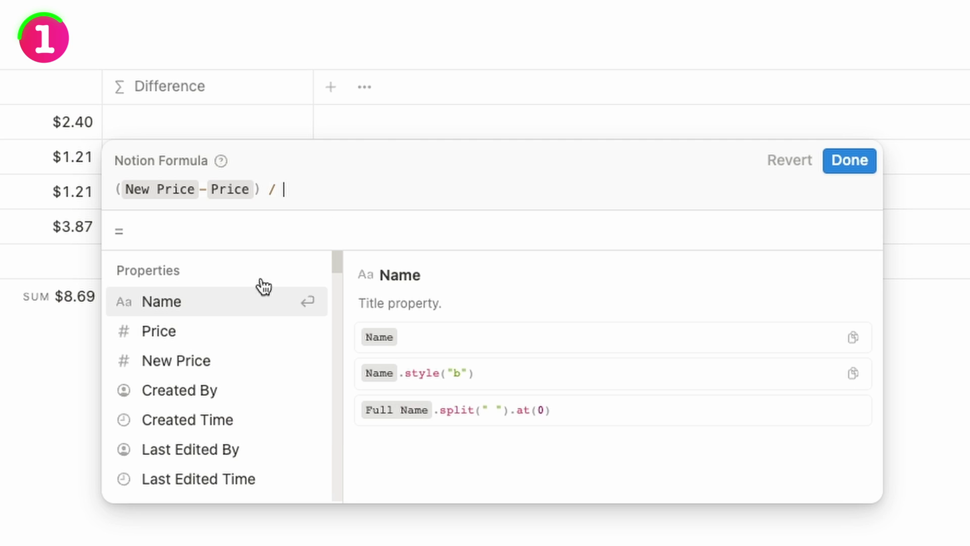
{"action": "left_click", "coordinate": [201, 340]}
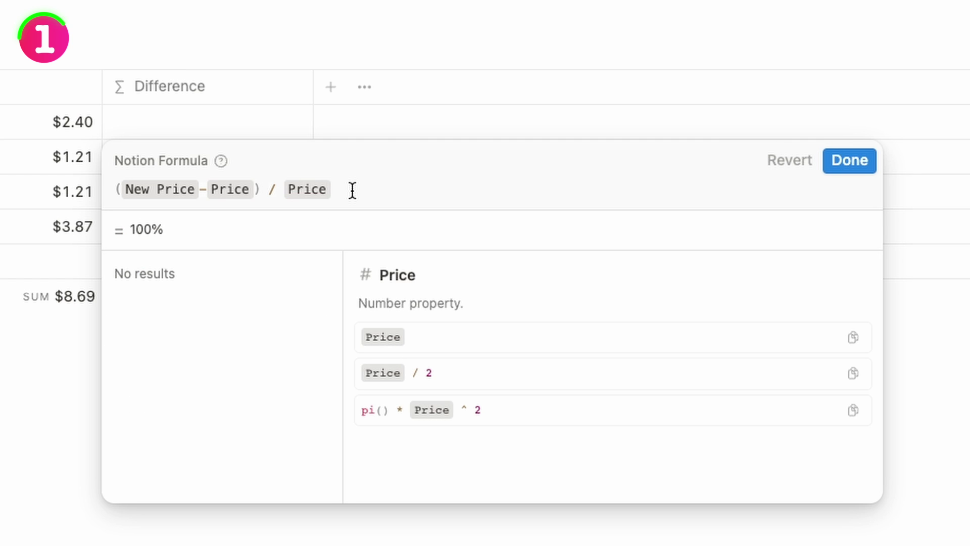
{"action": "type", "text": ")"}
{"action": "left_click", "coordinate": [116, 190]}
{"action": "type", "text": "("}
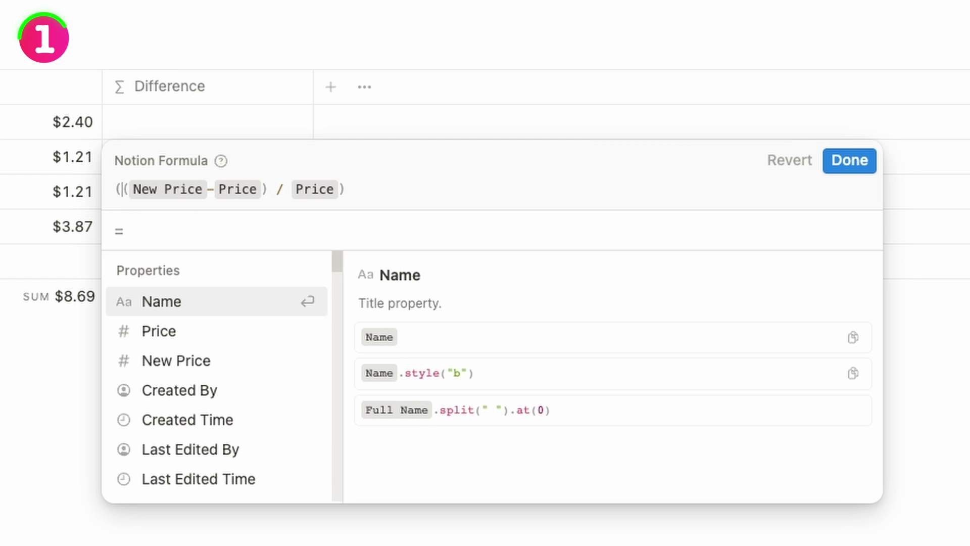
{"action": "left_click", "coordinate": [851, 170]}
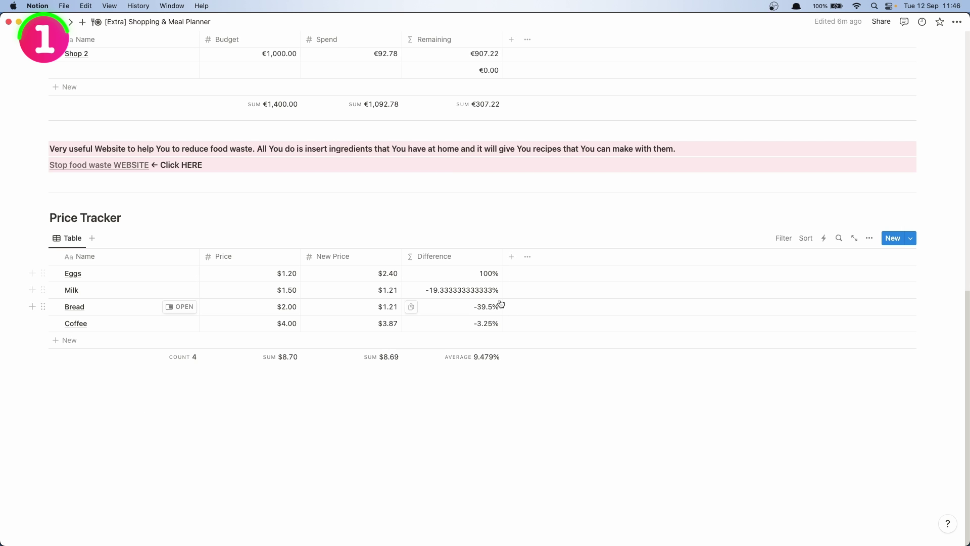
{"action": "left_click", "coordinate": [481, 275]}
{"action": "key", "text": "Escape"}
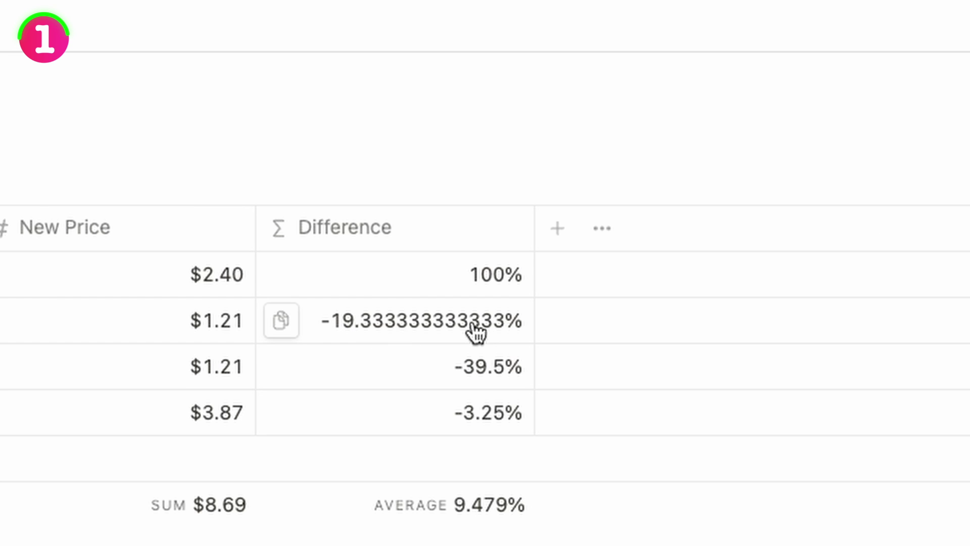
Rewrite the Difference formula as round(((New Price - Price) / Price) * 100)/100
{"action": "left_click", "coordinate": [483, 334]}
{"action": "key", "text": "Escape"}
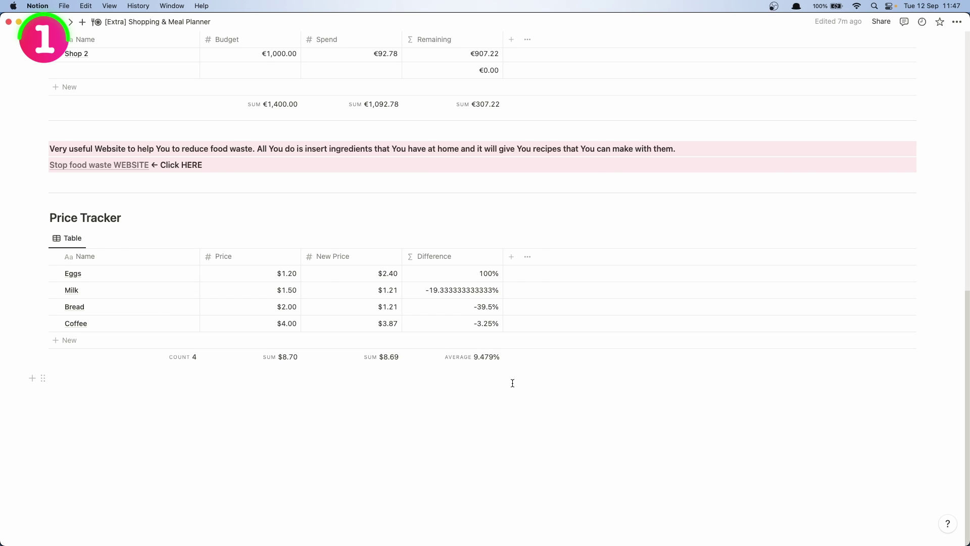
{"action": "left_click", "coordinate": [469, 260]}
{"action": "left_click", "coordinate": [468, 298]}
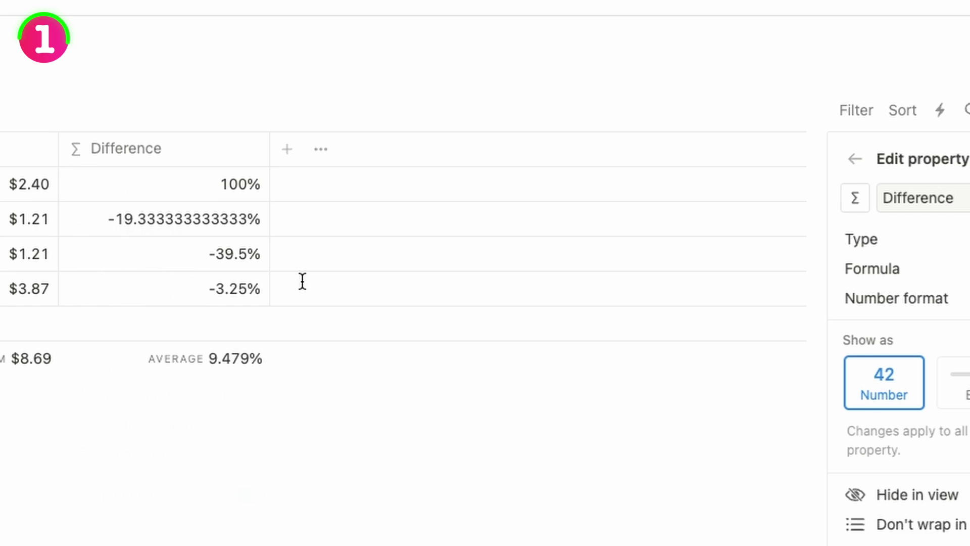
{"action": "left_click", "coordinate": [763, 255]}
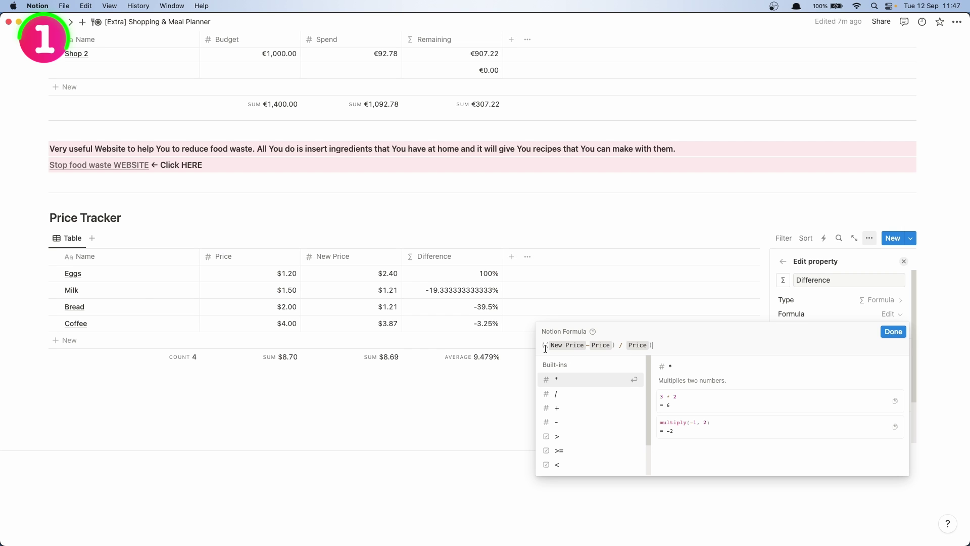
{"action": "left_click", "coordinate": [544, 348]}
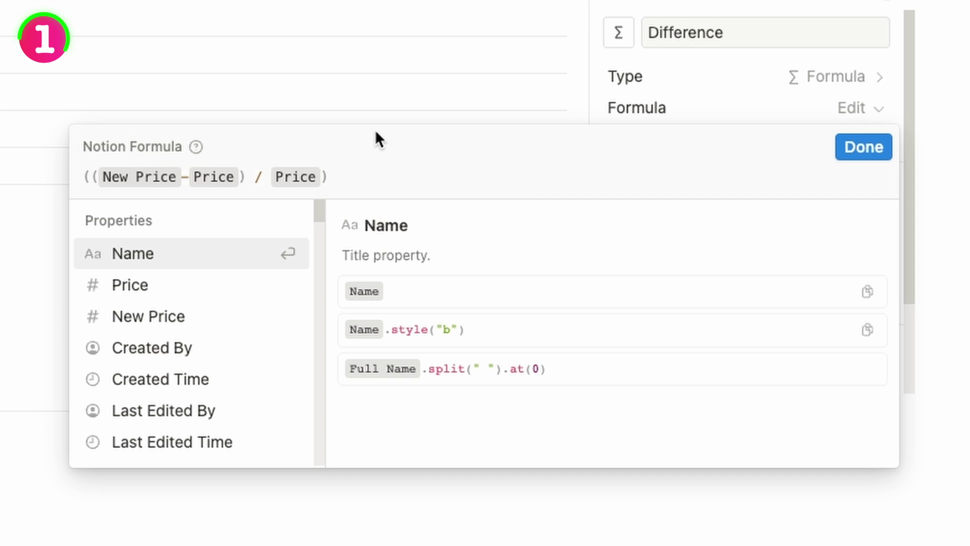
{"action": "type", "text": "round"}
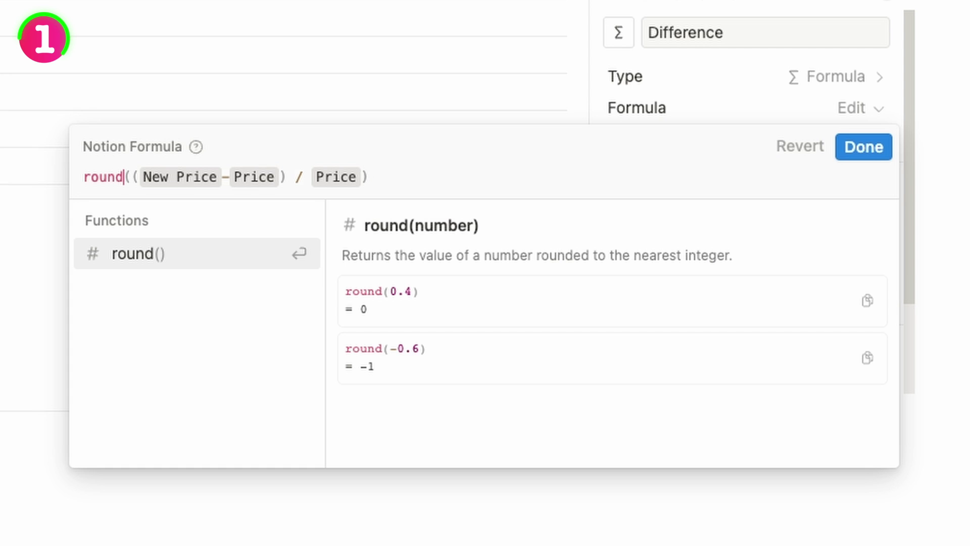
{"action": "type", "text": "("}
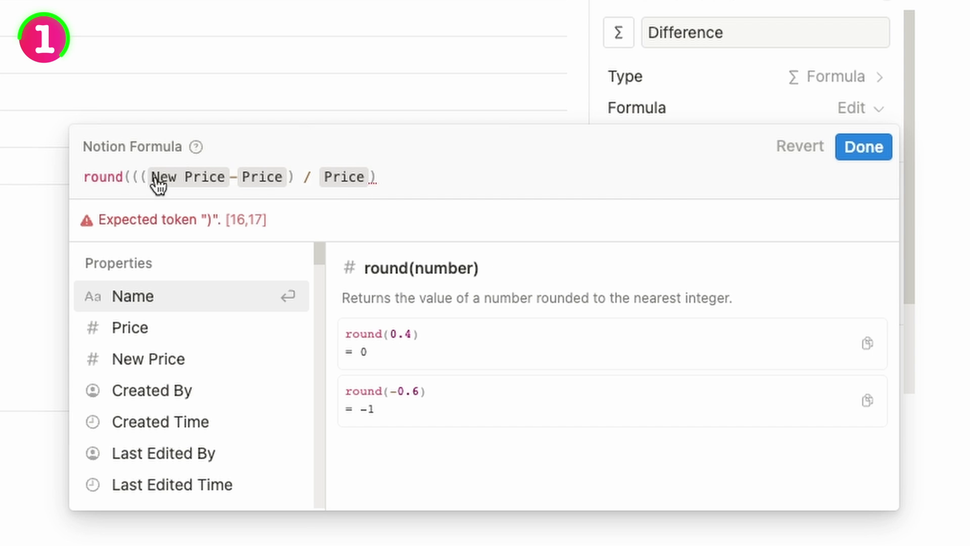
{"action": "left_click_drag", "start_coordinate": [124, 176], "coordinate": [216, 182]}
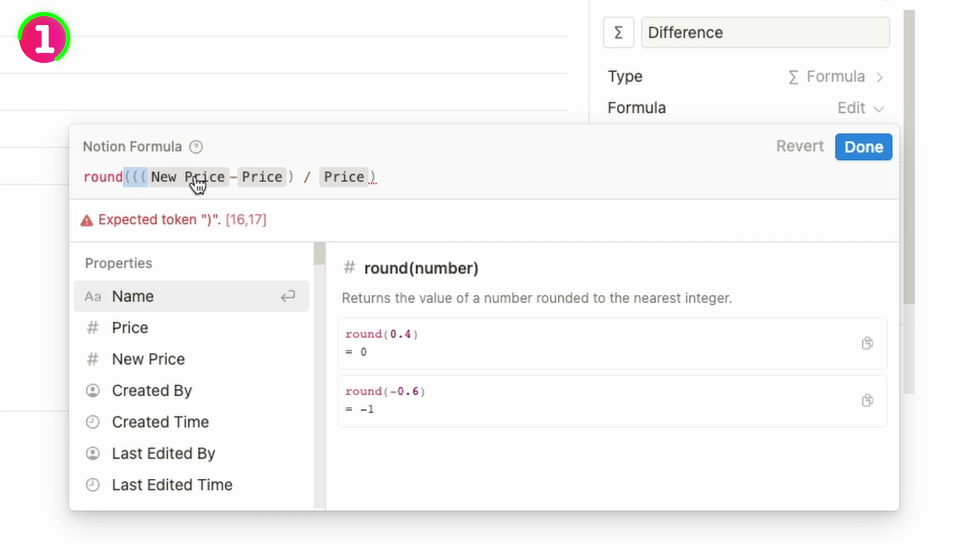
{"action": "left_click", "coordinate": [292, 178]}
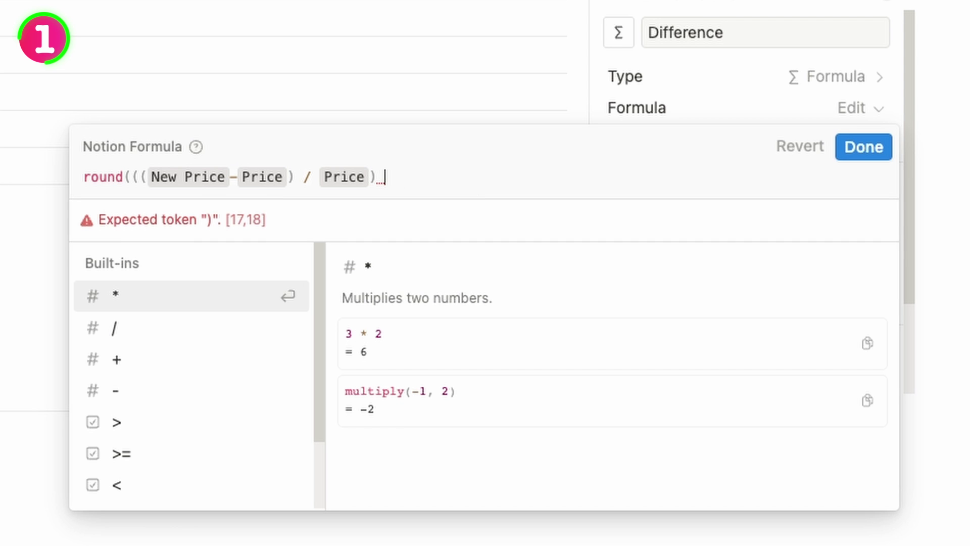
{"action": "type", "text": "*"}
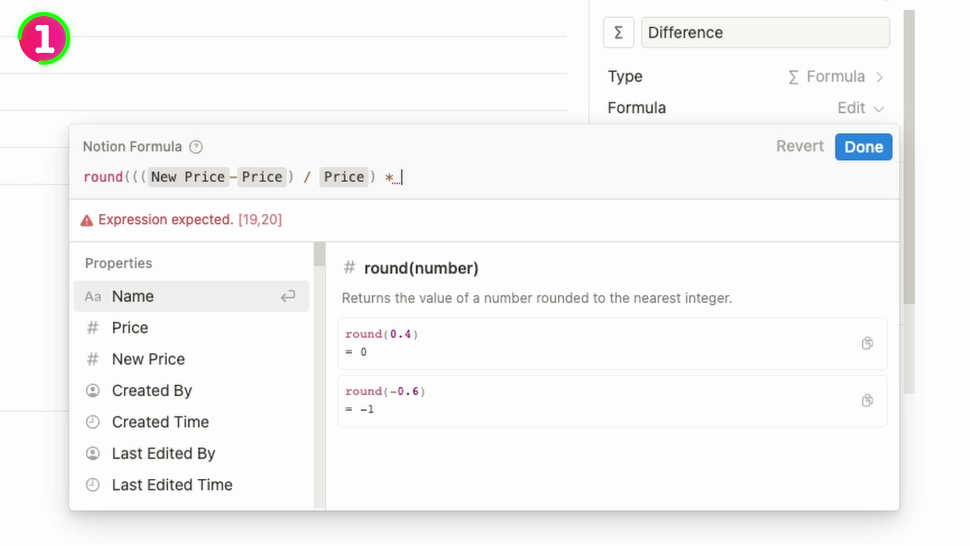
{"action": "type", "text": " 100"}
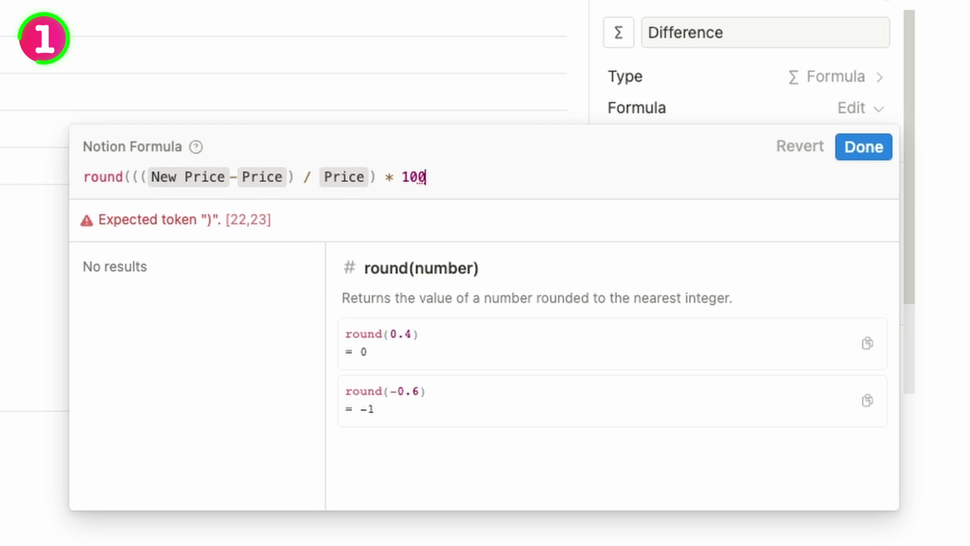
{"action": "type", "text": ")"}
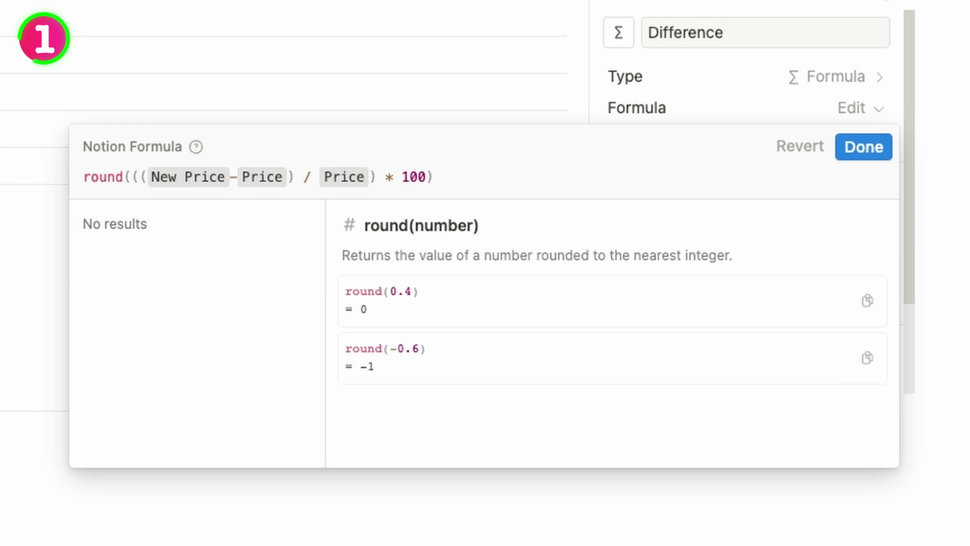
{"action": "type", "text": "/"}
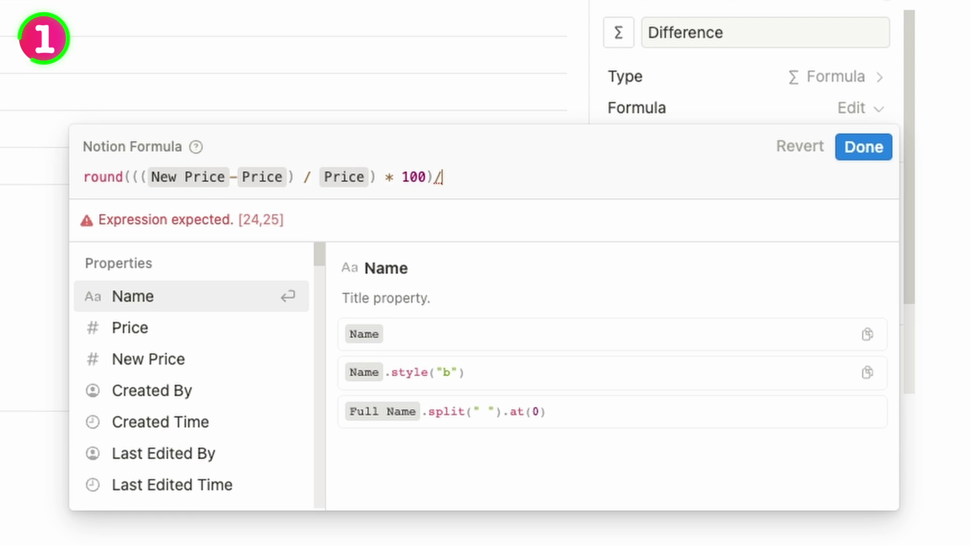
{"action": "type", "text": "100"}
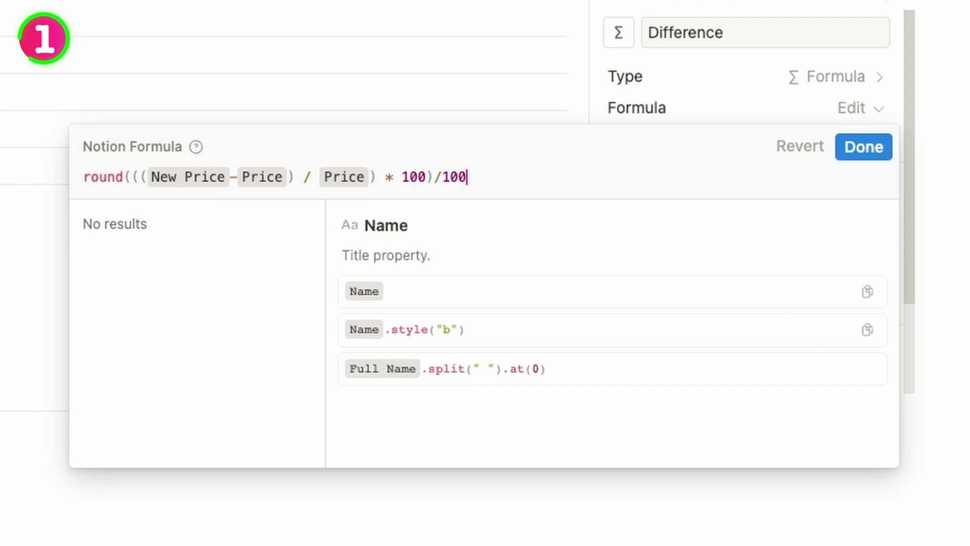
{"action": "left_click", "coordinate": [884, 151]}
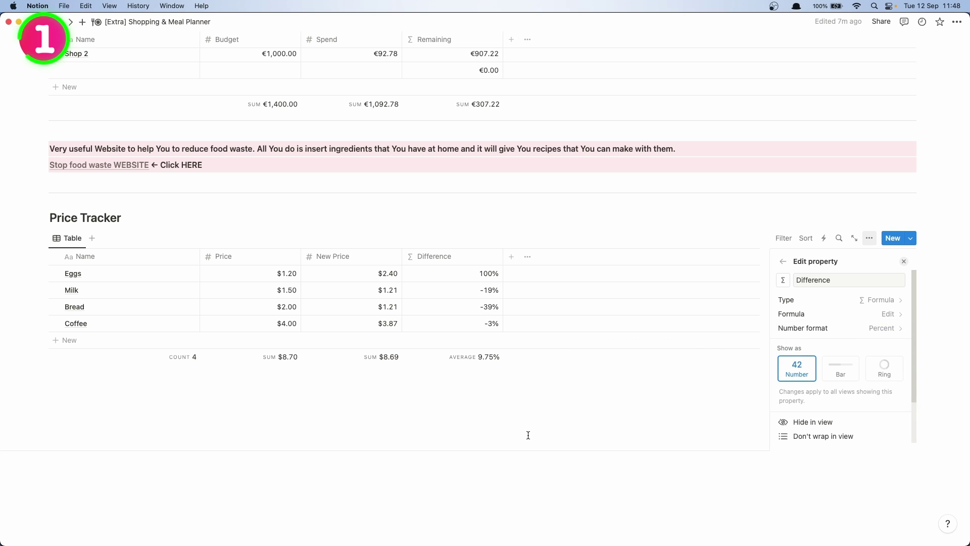
Change Milk's New Price from $1.21 to $2.55, making its Difference 70%
{"action": "left_click", "coordinate": [510, 417]}
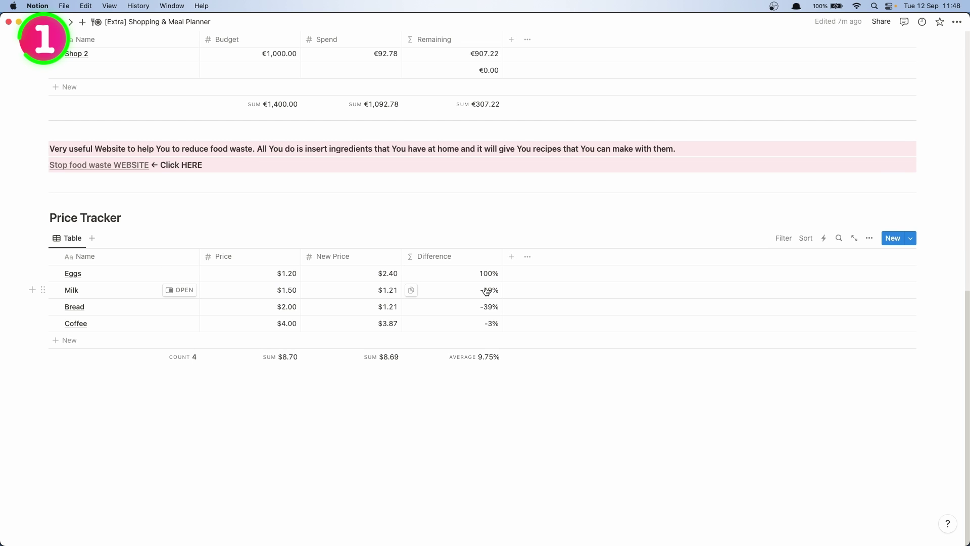
{"action": "left_click", "coordinate": [385, 290]}
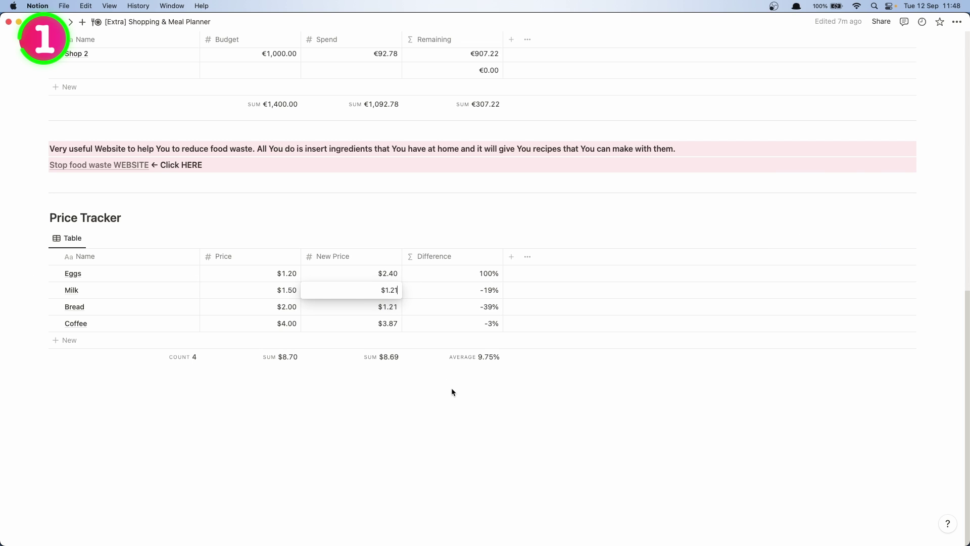
{"action": "key", "text": "BackSpace"}
{"action": "key", "text": "BackSpace"}
{"action": "key", "text": "BackSpace"}
{"action": "key", "text": "BackSpace"}
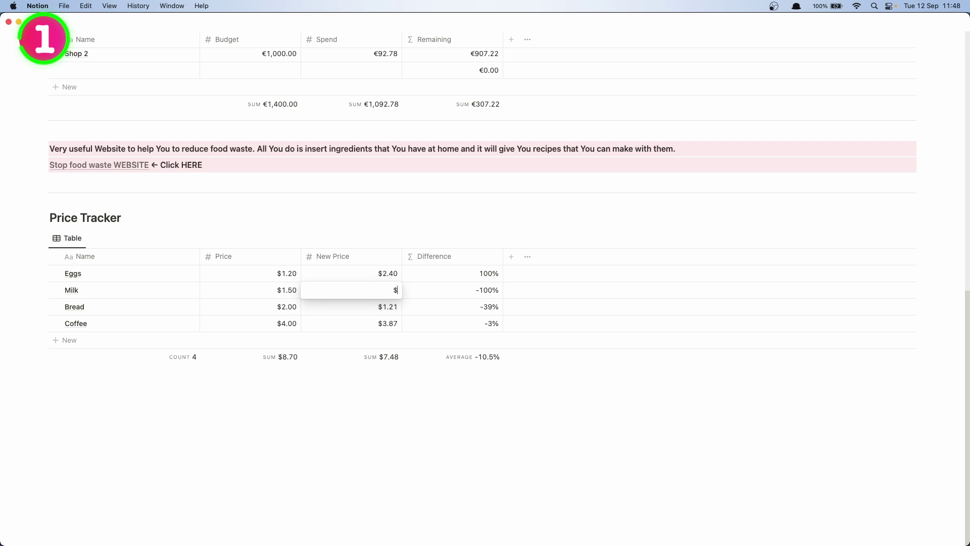
{"action": "type", "text": "2.55"}
{"action": "key", "text": "Return"}
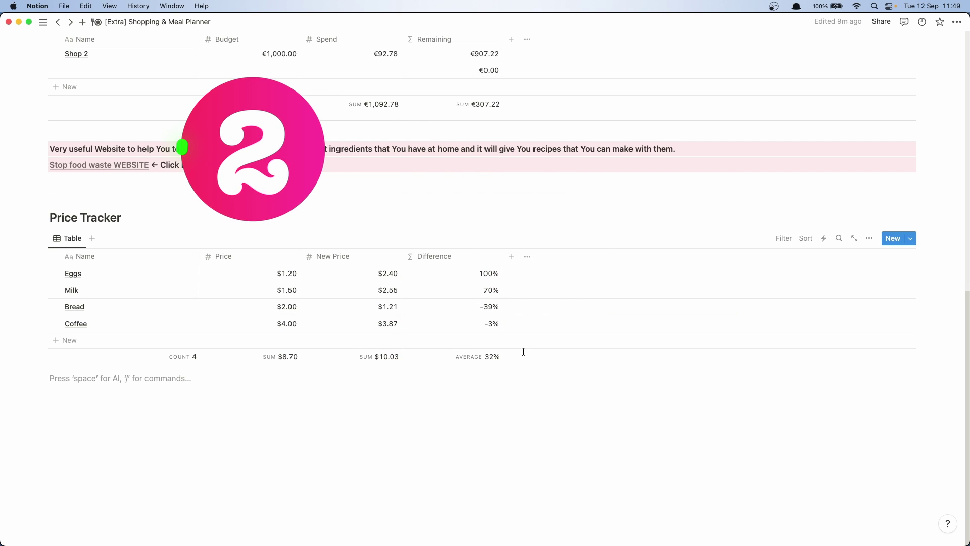
Select and copy the Difference formula (New Price - Price) / Price from its property settings
{"action": "left_click", "coordinate": [482, 256]}
{"action": "left_click", "coordinate": [457, 298]}
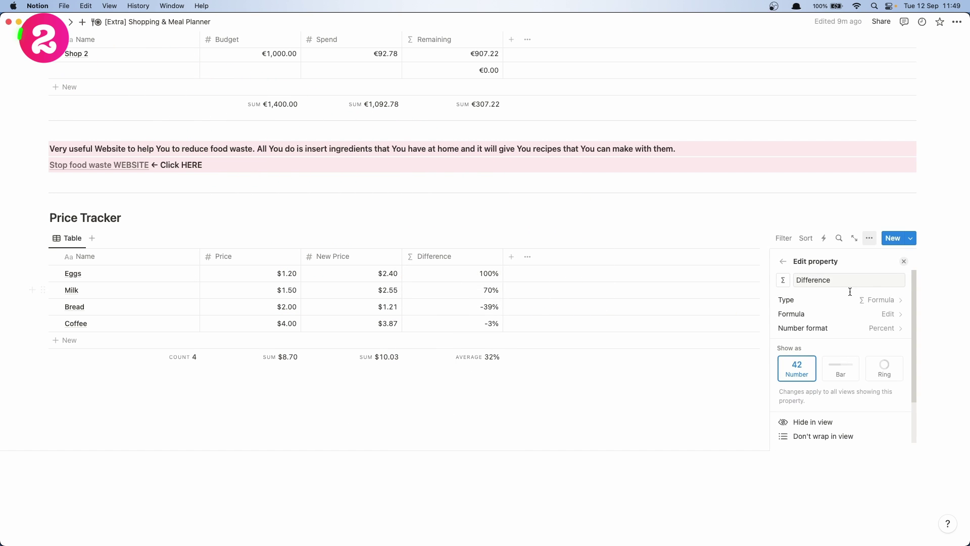
{"action": "left_click", "coordinate": [865, 315]}
{"action": "left_click_drag", "start_coordinate": [735, 348], "coordinate": [674, 346]}
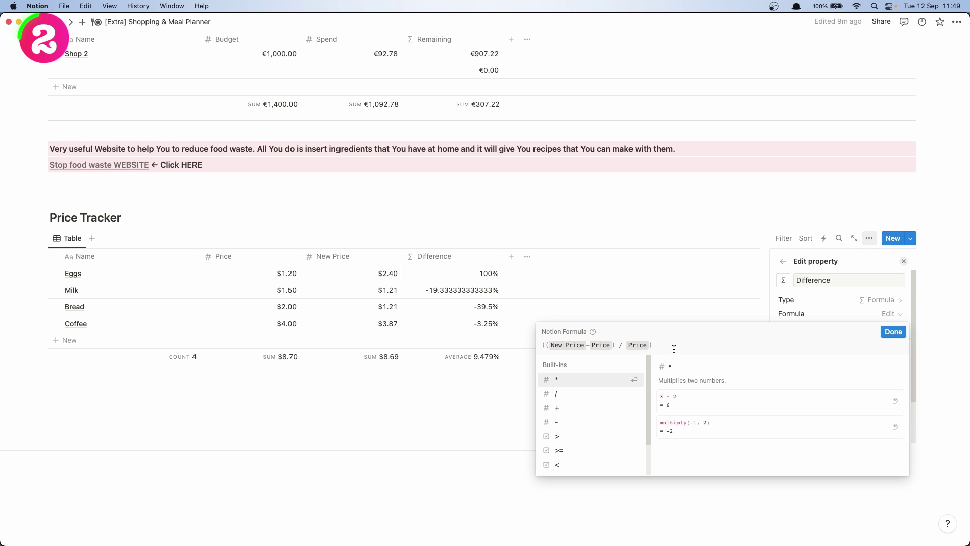
{"action": "left_click_drag", "start_coordinate": [677, 350], "coordinate": [541, 346]}
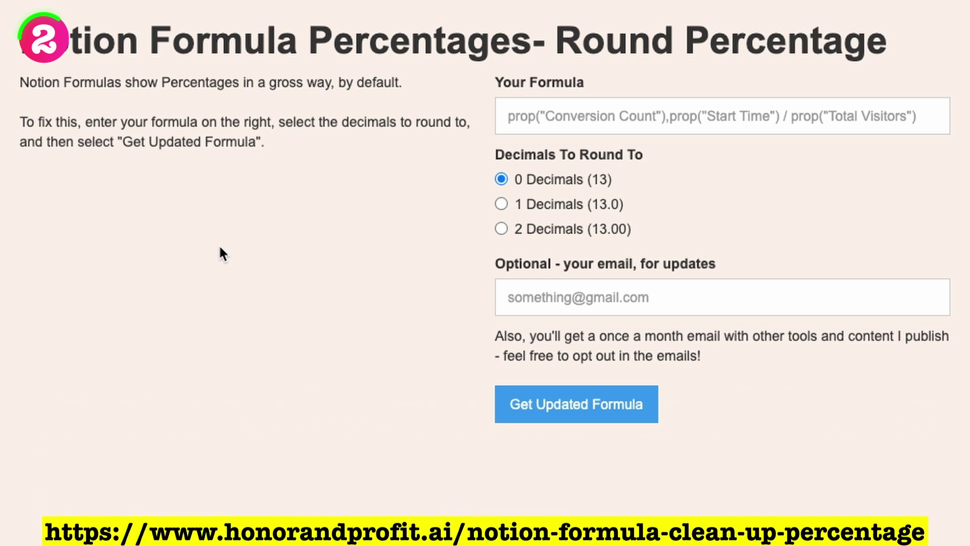
Paste the formula into the rounding tool and choose two decimals
{"action": "left_click", "coordinate": [692, 116]}
{"action": "type", "text": "((prop(\"New Price\")-prop(\"Price\")) / prop(\"Price\"))"}
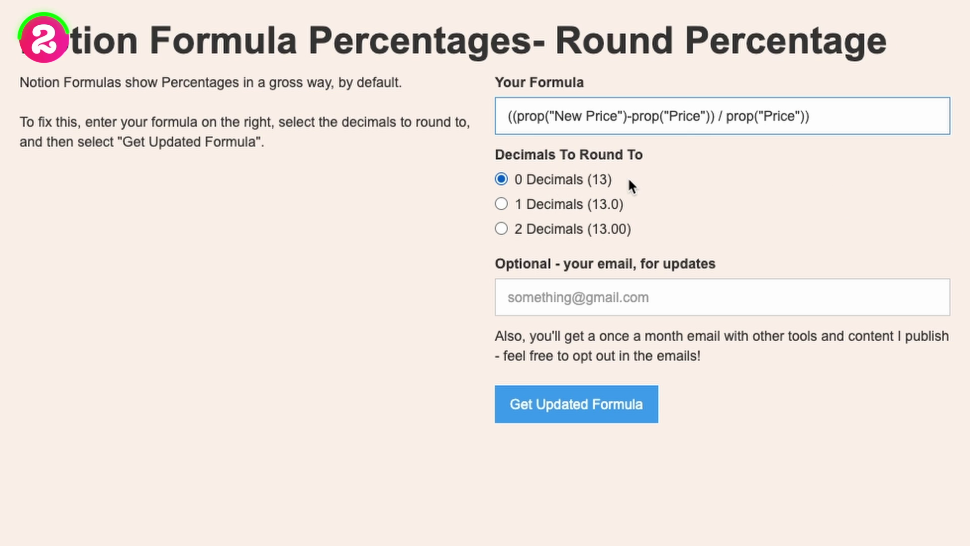
{"action": "left_click", "coordinate": [591, 183]}
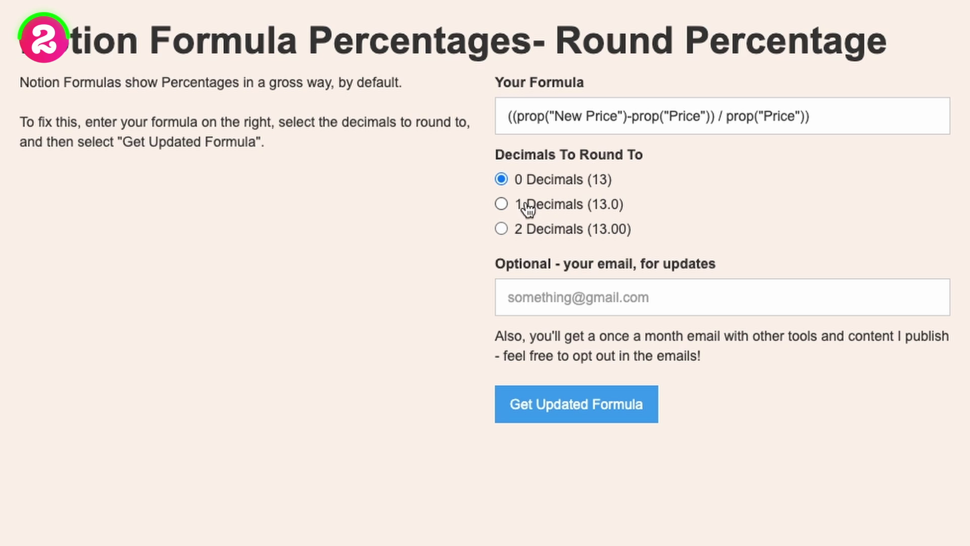
{"action": "left_click", "coordinate": [550, 232]}
{"action": "left_click_drag", "start_coordinate": [647, 155], "coordinate": [556, 184]}
{"action": "left_click", "coordinate": [556, 184]}
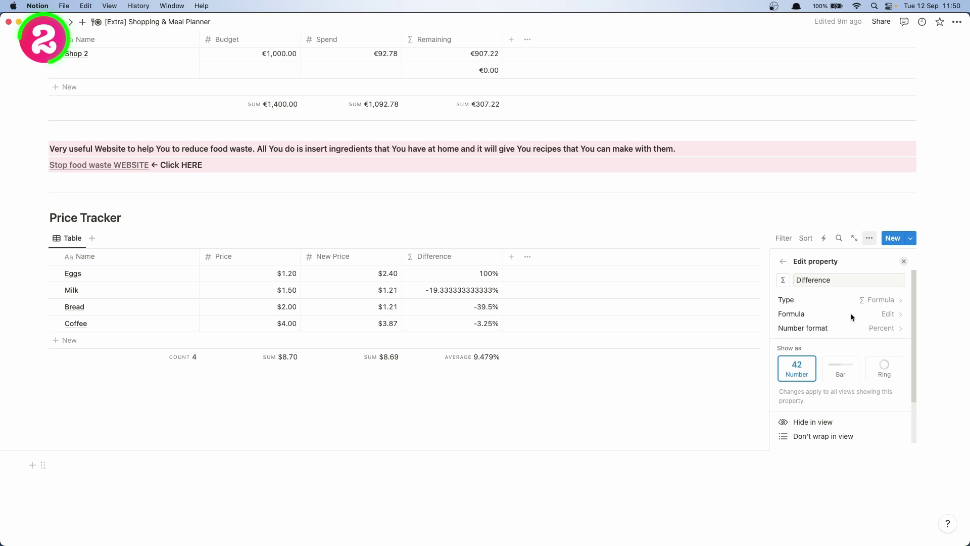
Replace the Difference formula with the generated rounded version, then trim its final divisor 10000
{"action": "left_click", "coordinate": [853, 313]}
{"action": "key", "text": "super+a"}
{"action": "type", "text": "round((((New Price - Price) / Price))*10000)/10000"}
{"action": "key", "text": "Return"}
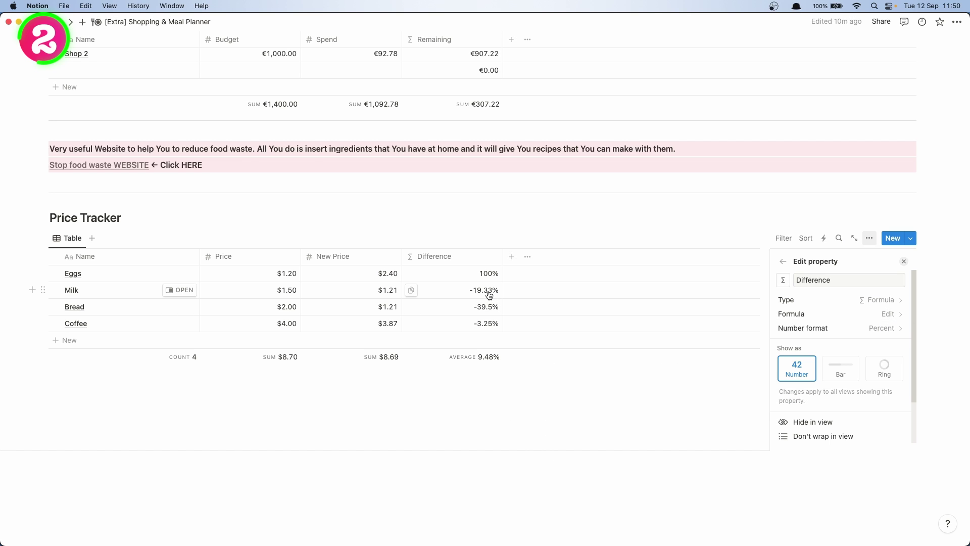
{"action": "left_click", "coordinate": [880, 314]}
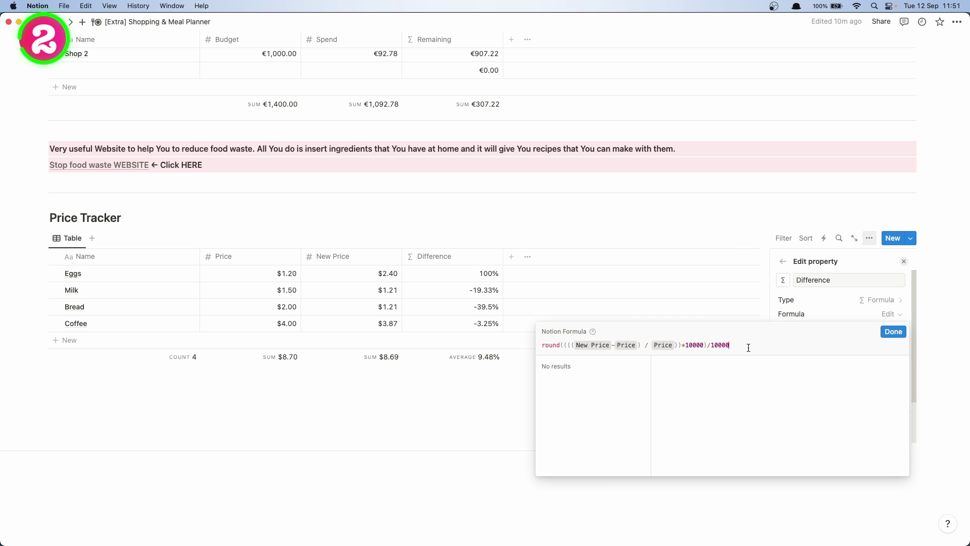
{"action": "key", "text": "BackSpace"}
{"action": "key", "text": "BackSpace"}
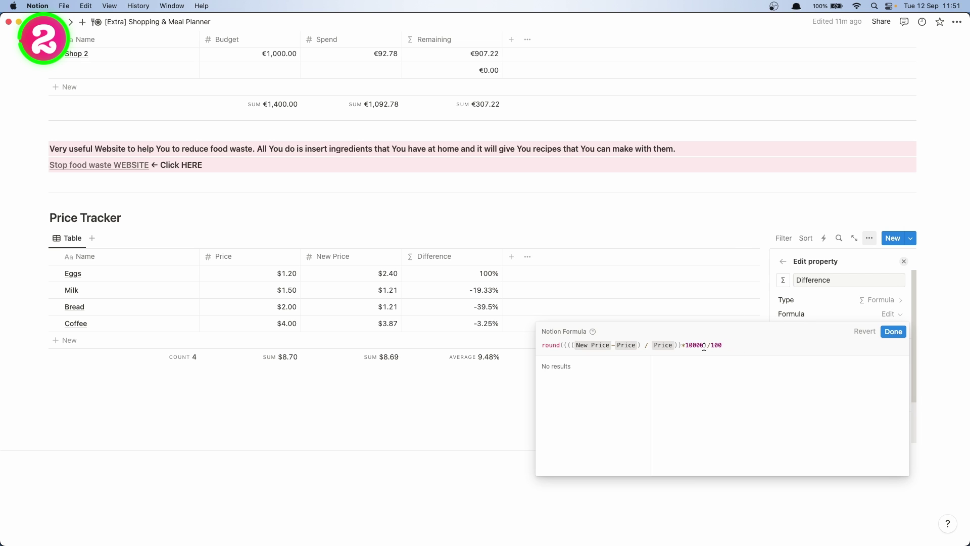